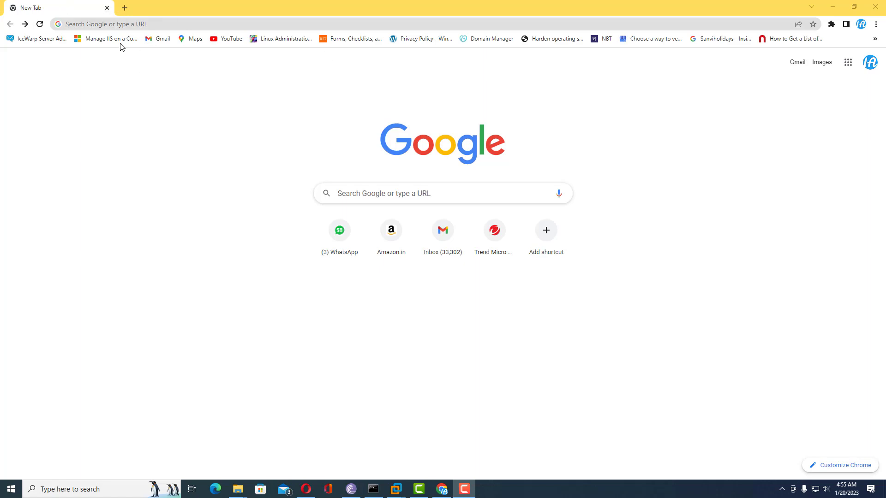
- Show the Bookmarks submenu from Chrome's main menu and scroll through the saved bookmarks
click(876, 26)
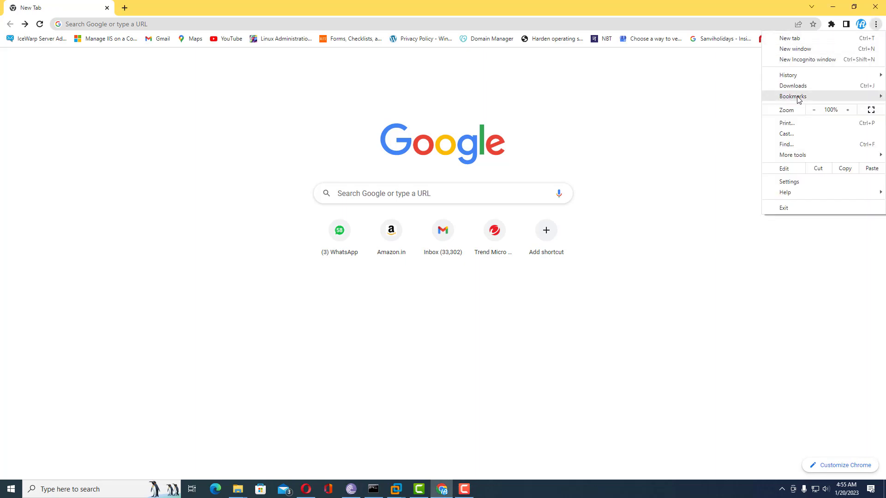
mouse_move(799, 99)
scroll(676, 369, down, 3)
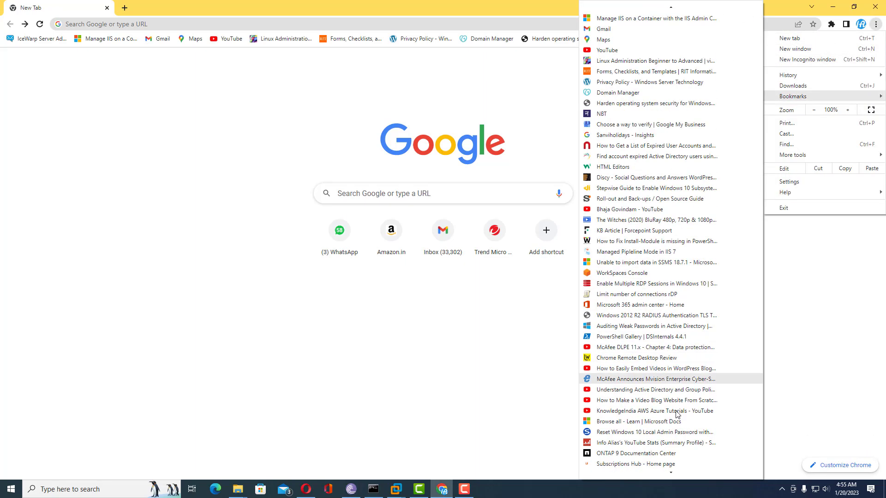
scroll(677, 406, down, 2)
scroll(671, 337, up, 5)
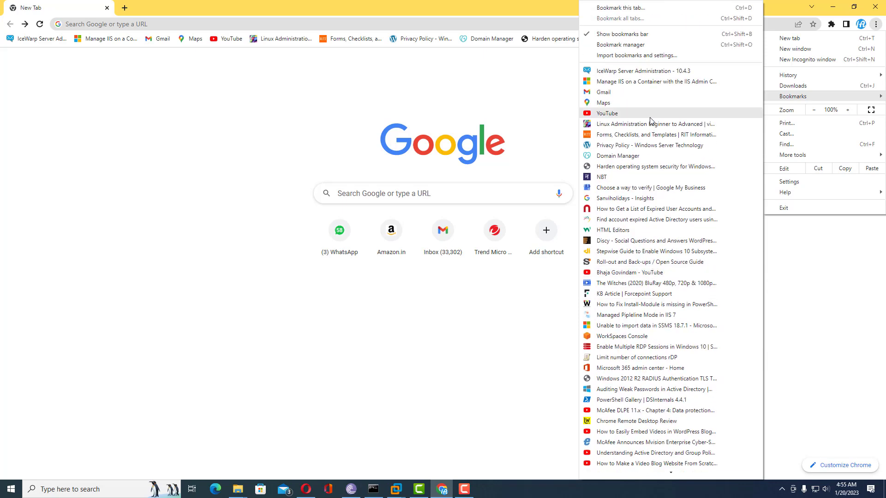
scroll(650, 184, down, 5)
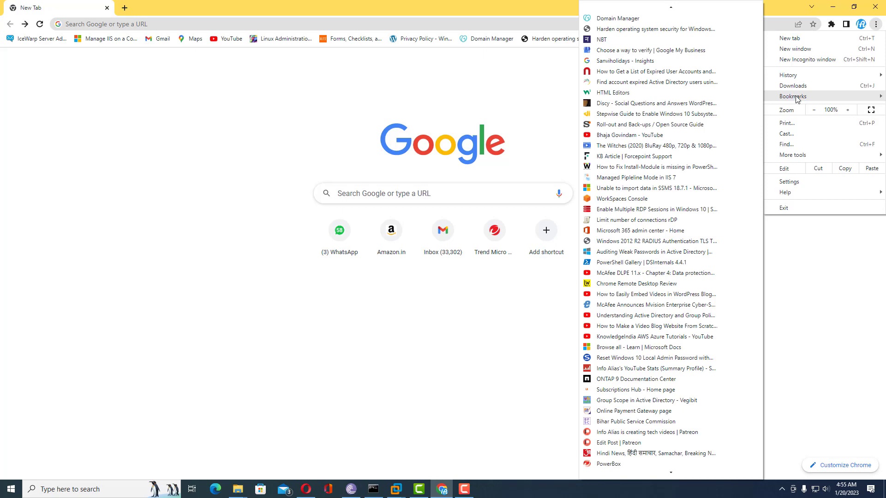
scroll(703, 113, up, 2)
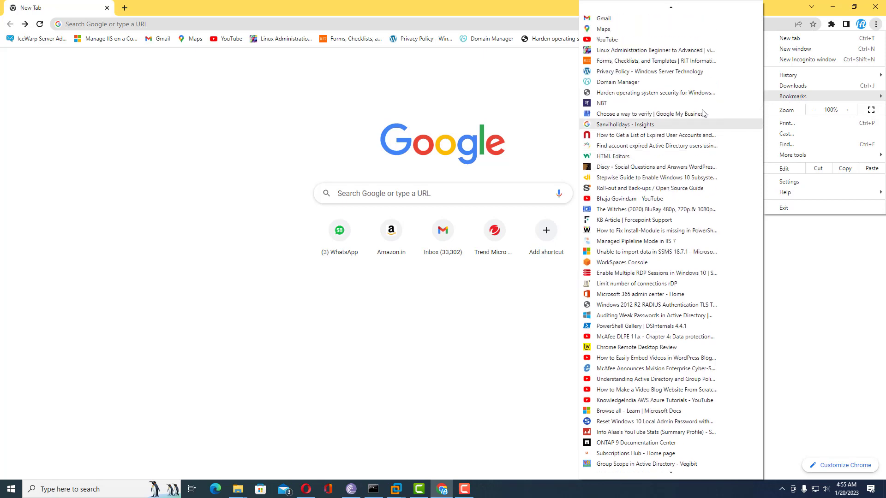
scroll(702, 114, up, 2)
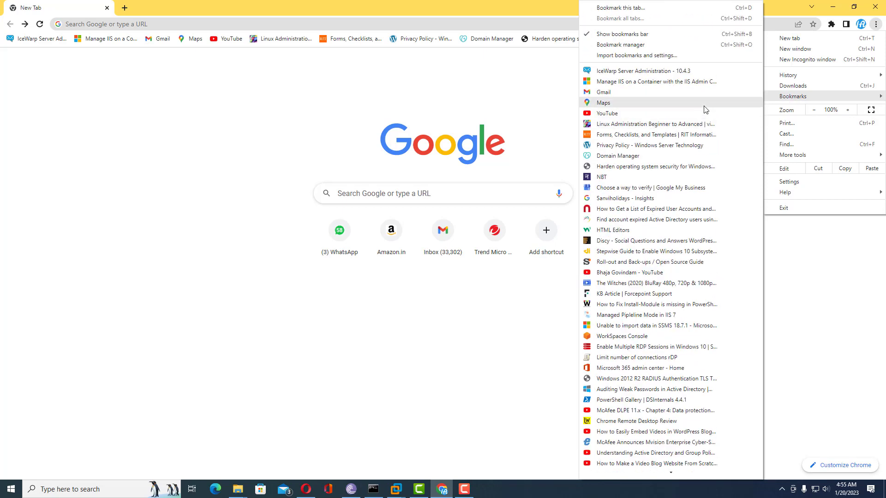
- Open Chrome's Bookmark manager and browse the Bookmarks bar entries and the bbbbbbbbbbb folder
click(622, 45)
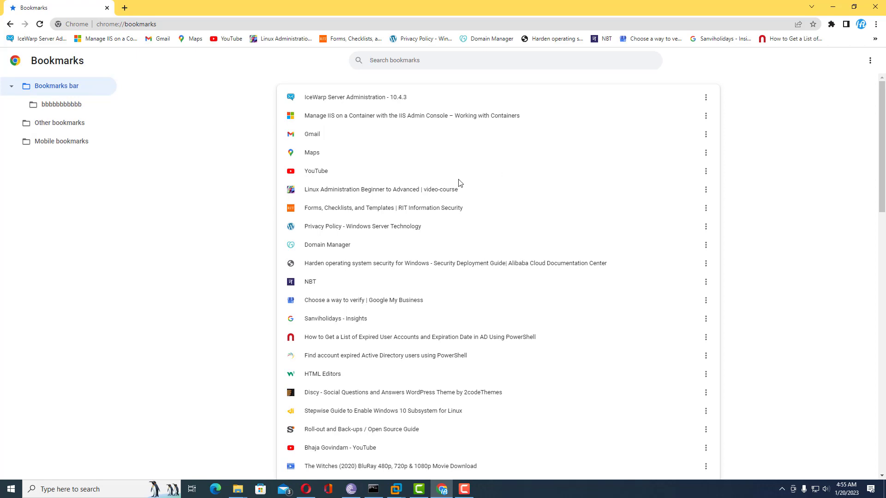
scroll(460, 183, down, 13)
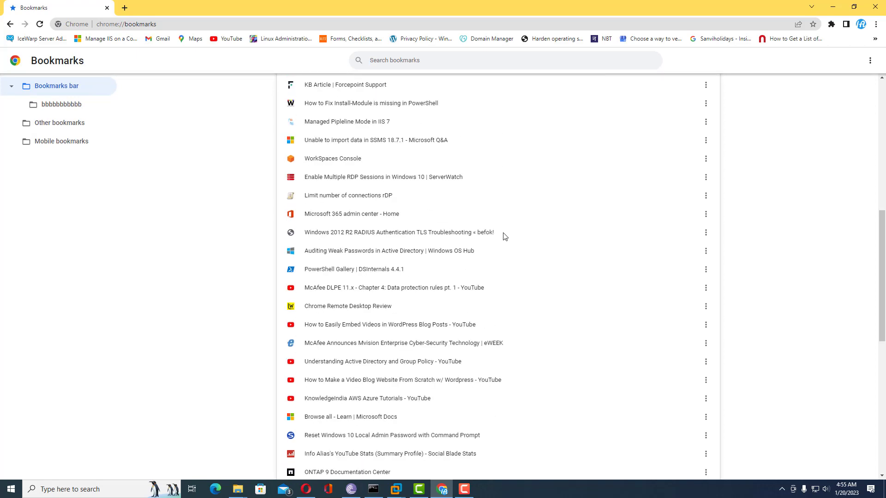
scroll(509, 239, down, 4)
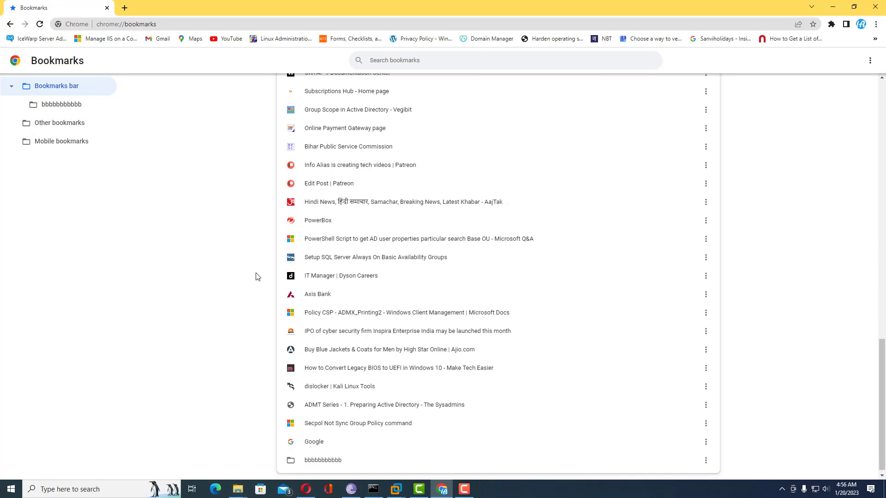
scroll(743, 342, up, 1)
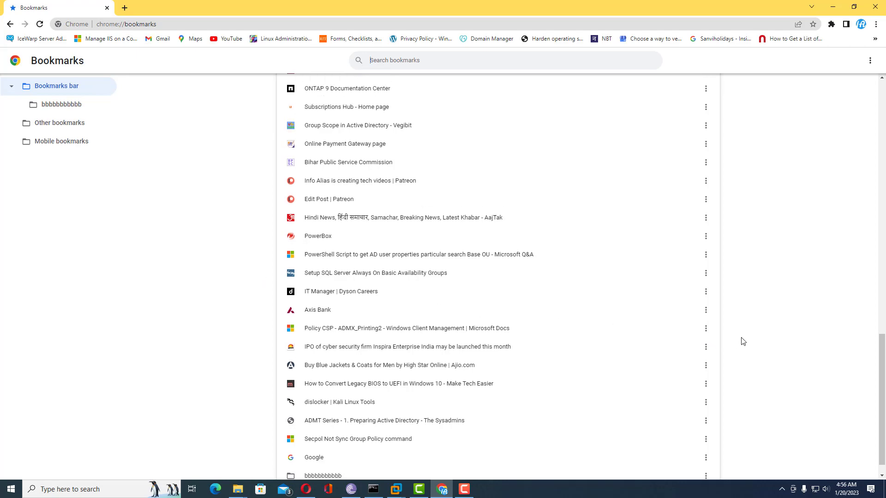
scroll(742, 341, up, 13)
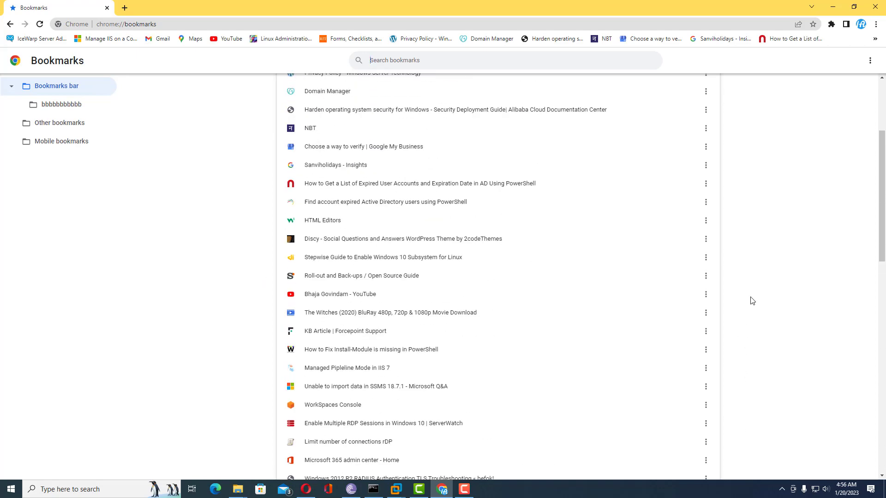
scroll(752, 301, up, 4)
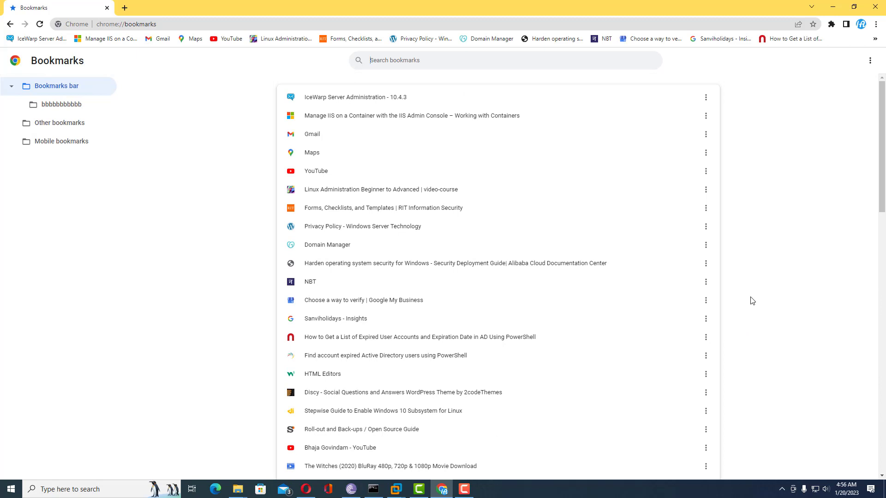
- Start Export bookmarks from the Organize menu, with the Pictures folder as the save location
click(869, 62)
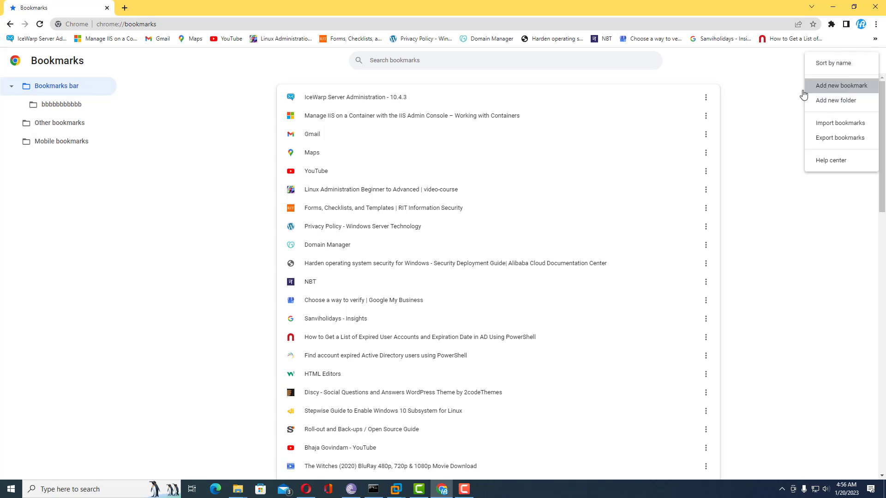
click(759, 90)
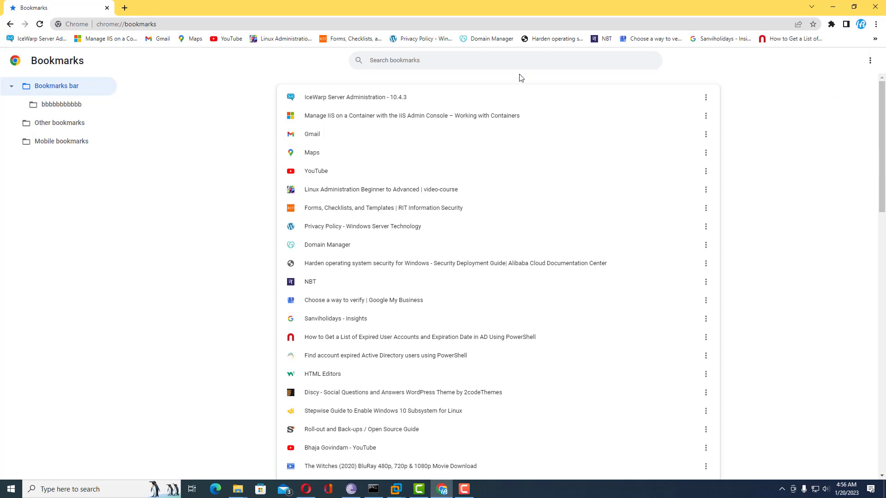
click(870, 62)
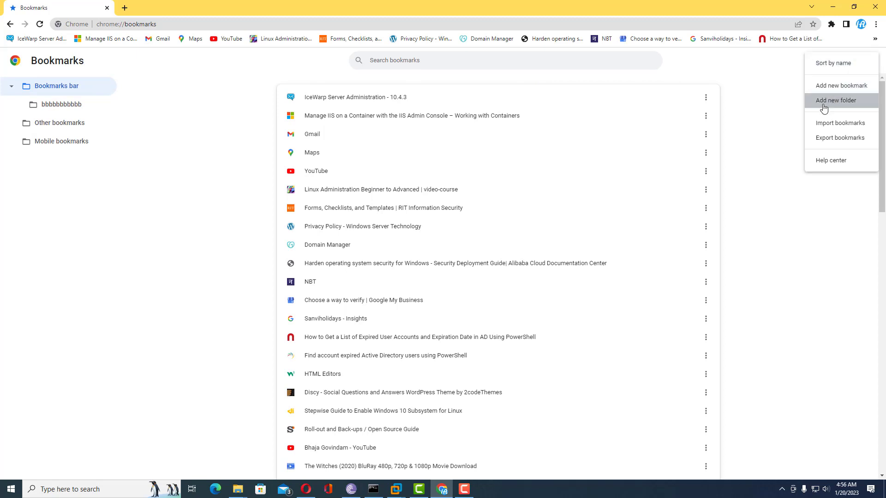
click(826, 141)
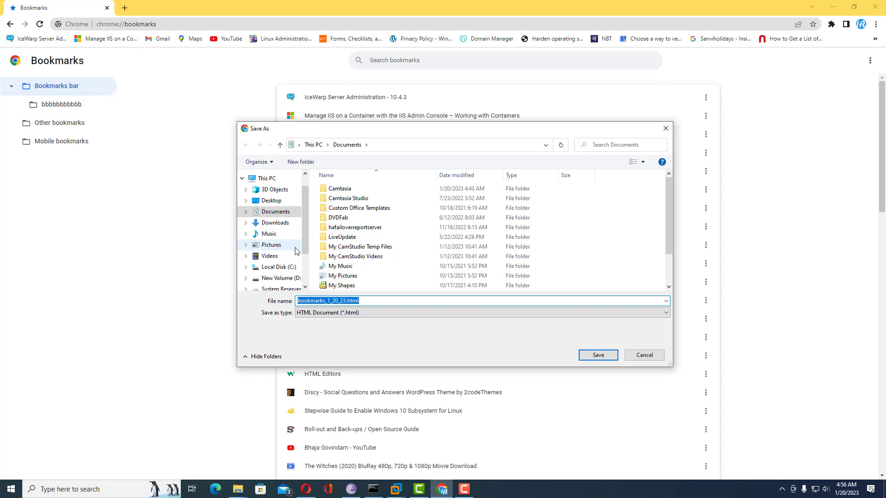
click(271, 245)
- Save the bookmarks export in Pictures as the HTML file 'chrome bookmarks'
click(374, 301)
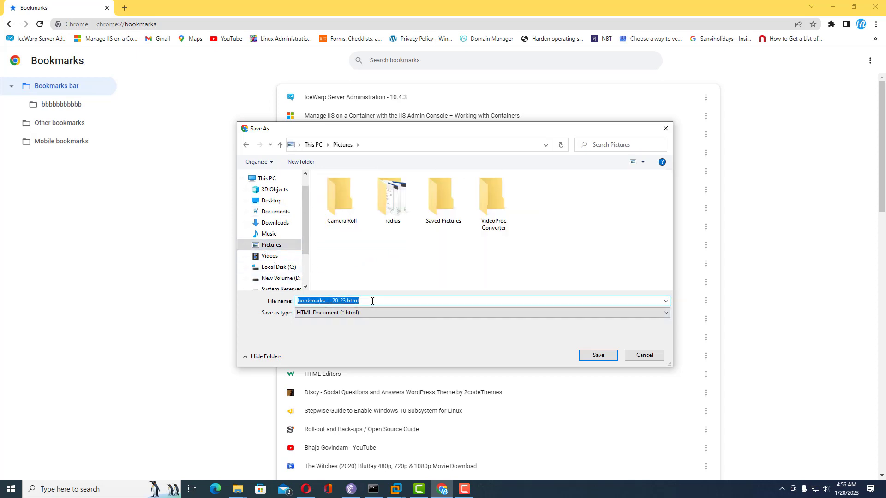
text(chrome+bo)
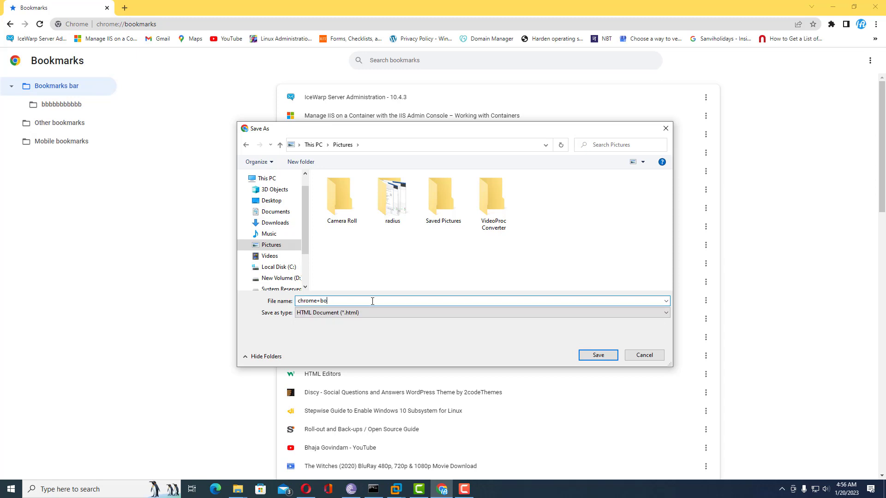
text(okmarks)
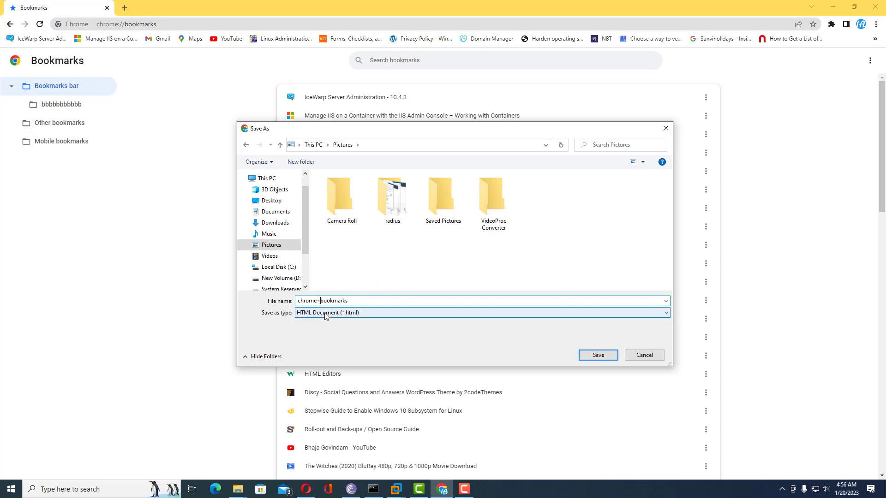
key(BackSpace)
click(598, 358)
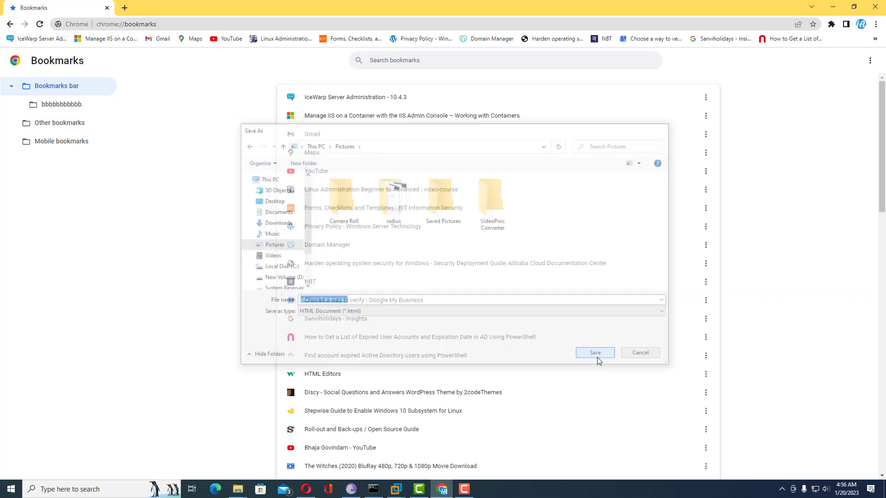
- Launch Microsoft Edge and reach its Import favorites page from the Favorites list's more options
click(218, 493)
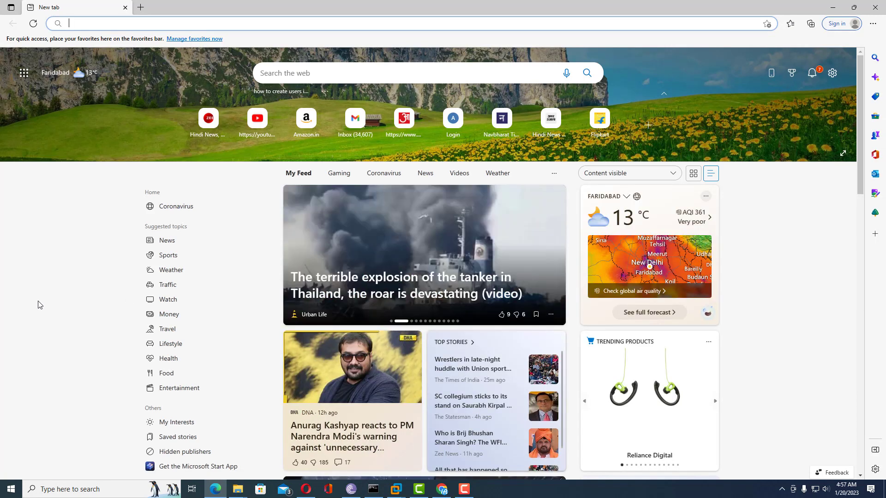
click(873, 24)
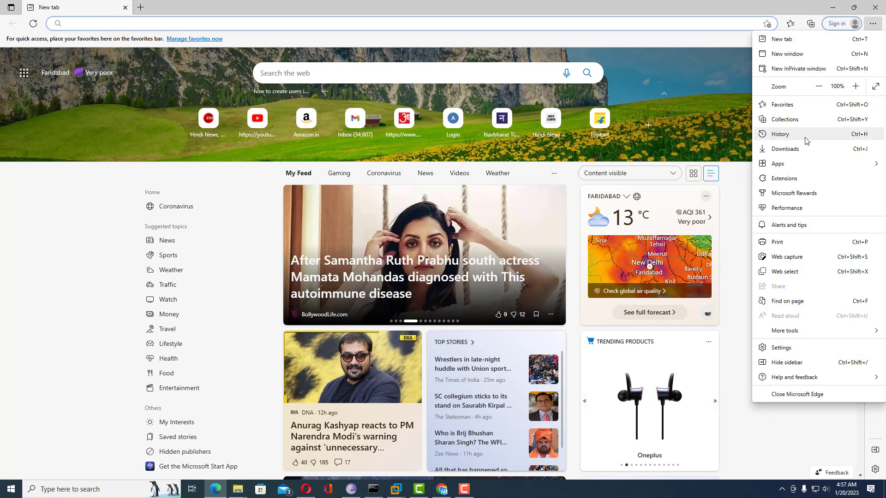
click(790, 107)
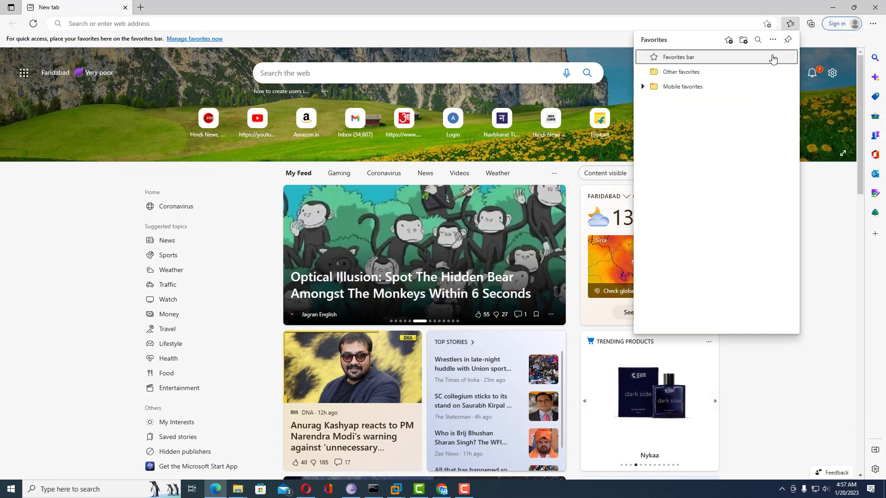
click(774, 40)
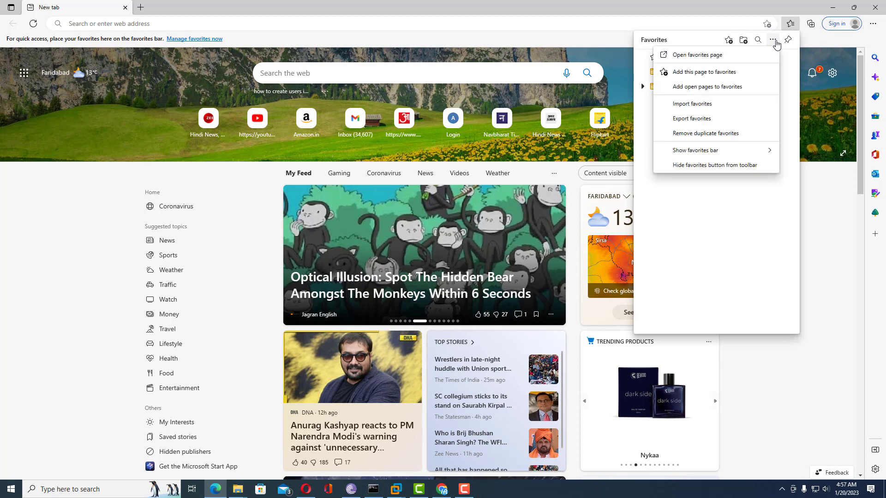
click(703, 108)
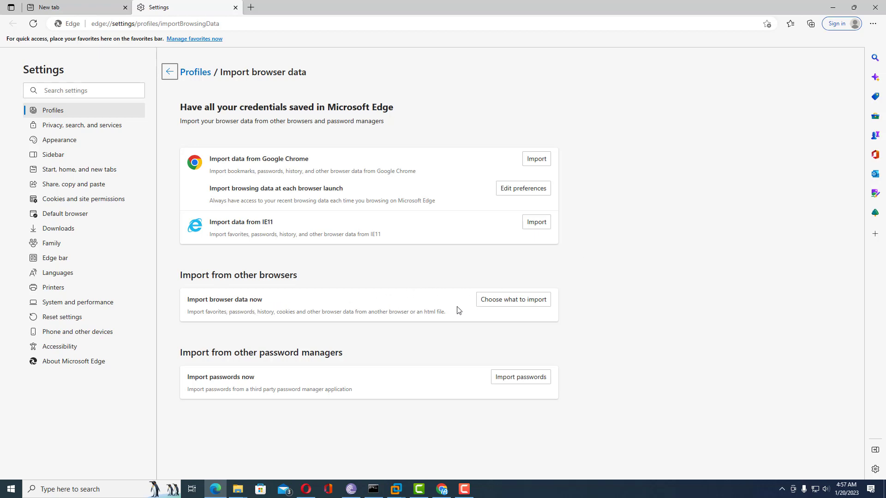
- Set the Edge import source to Favorites or bookmarks HTML file
click(512, 307)
click(512, 307)
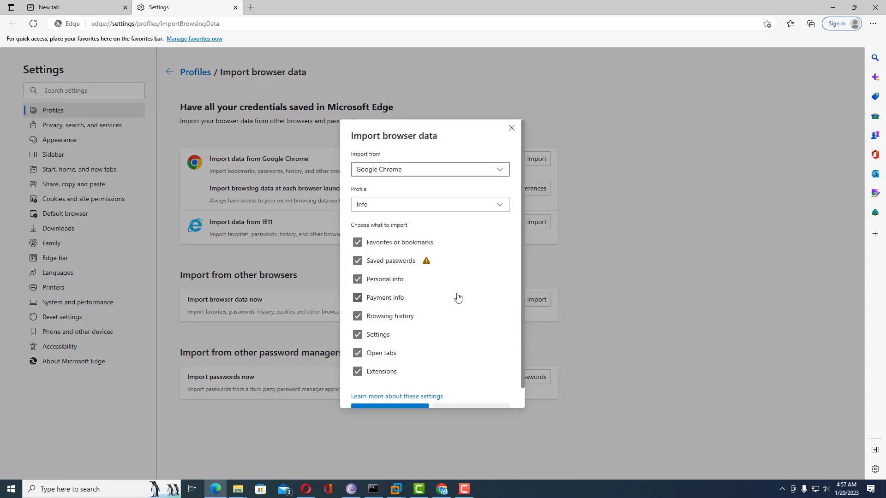
click(379, 173)
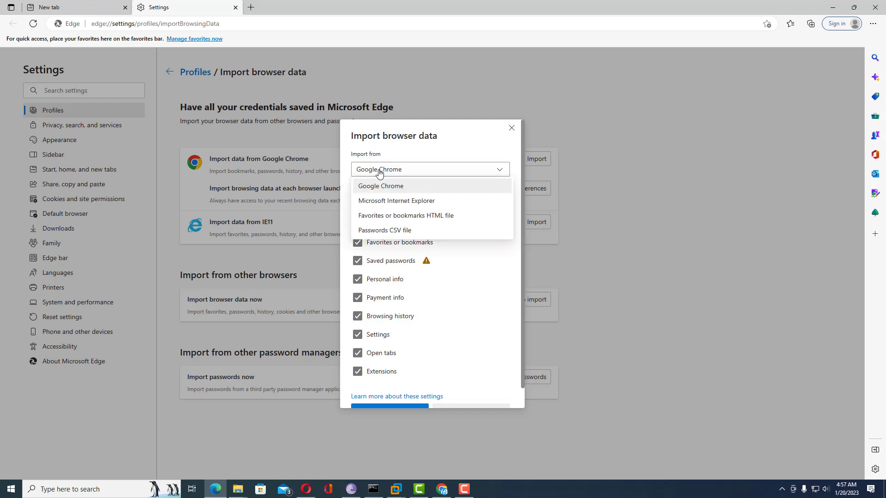
click(398, 220)
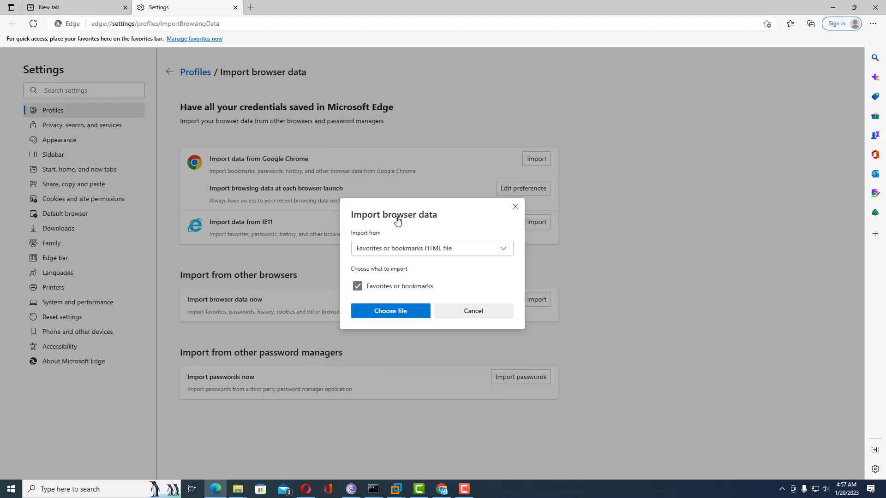
- Import chrome bookmarks.html from the Pictures folder into Edge's favorites
click(399, 318)
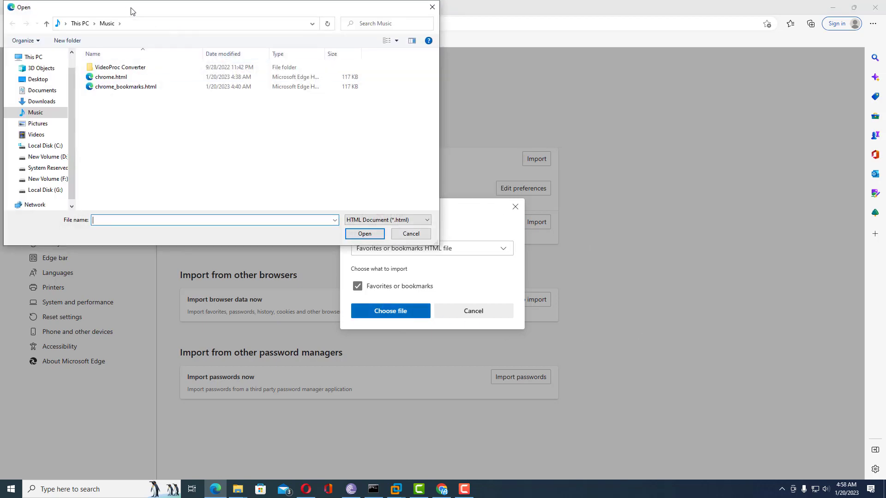
drag(131, 10, 341, 144)
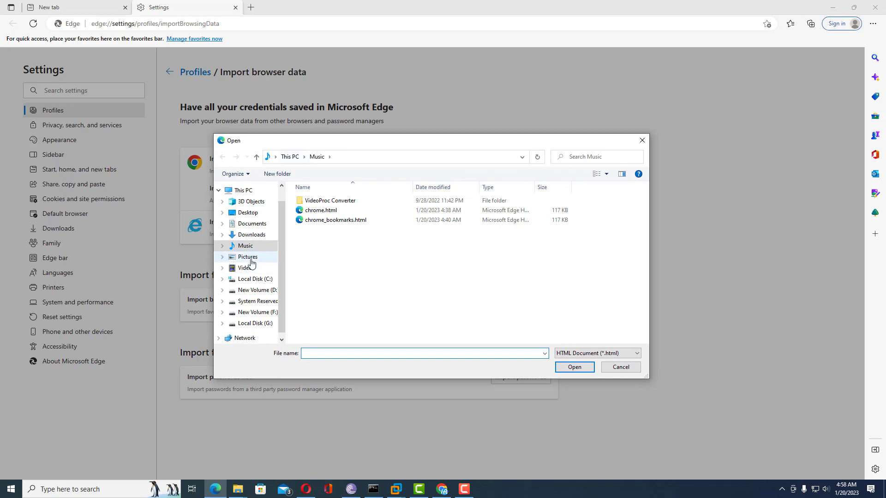
click(250, 257)
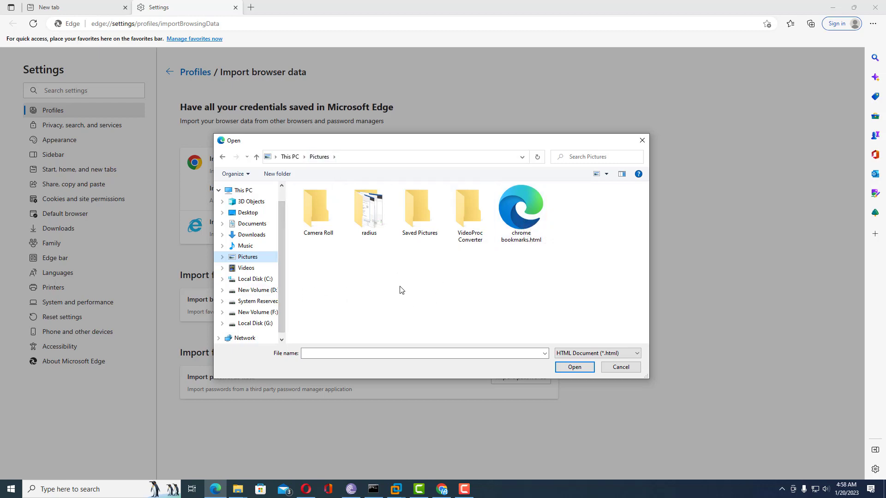
click(524, 222)
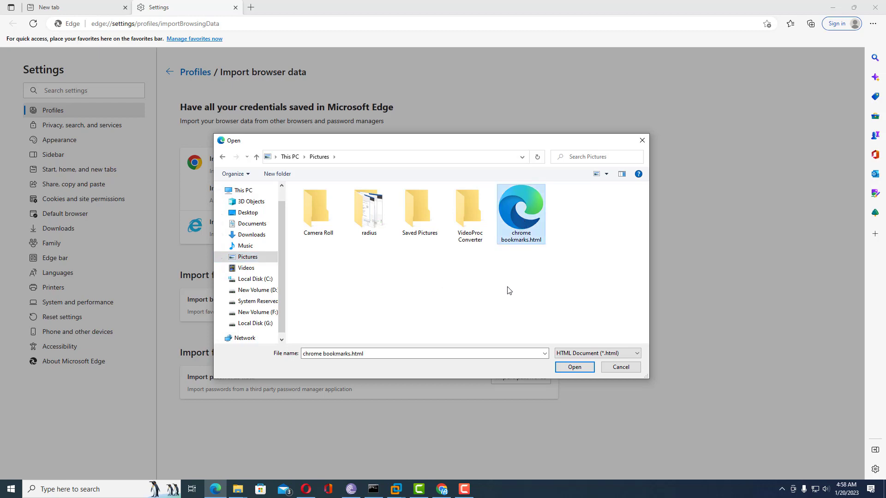
click(574, 369)
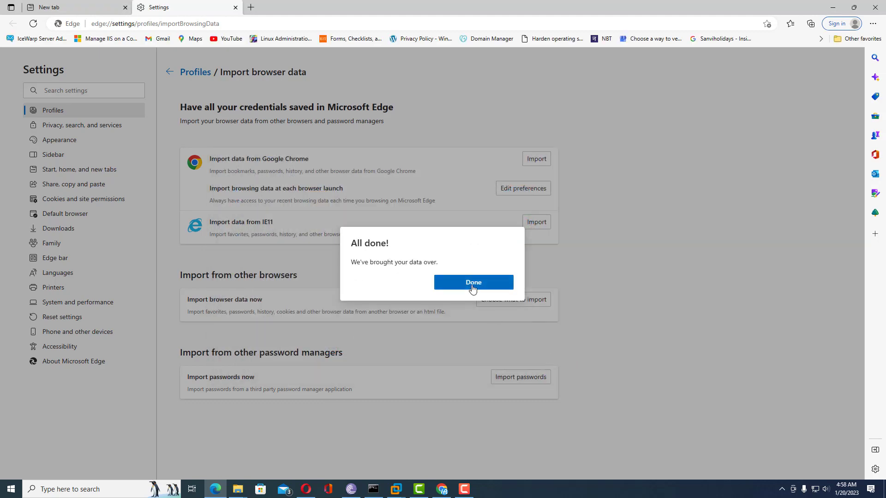
- Close the All done message and show Edge's Favorites list from the main menu
click(473, 289)
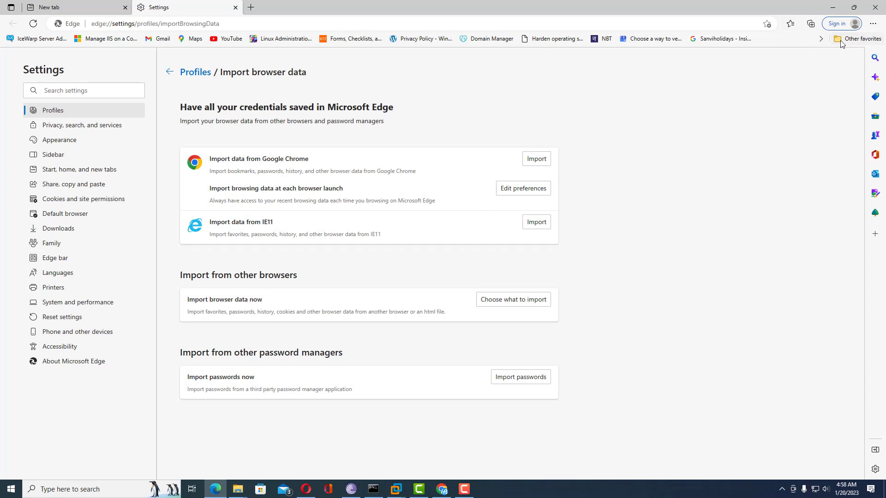
click(872, 23)
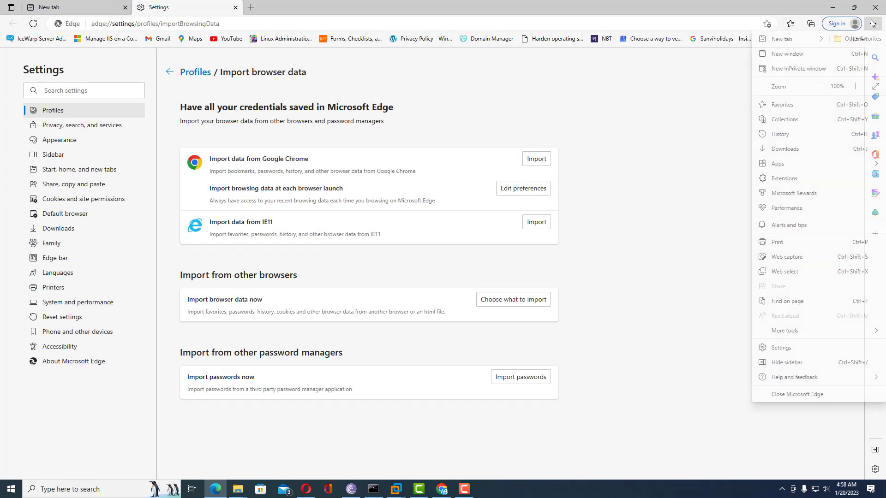
click(795, 105)
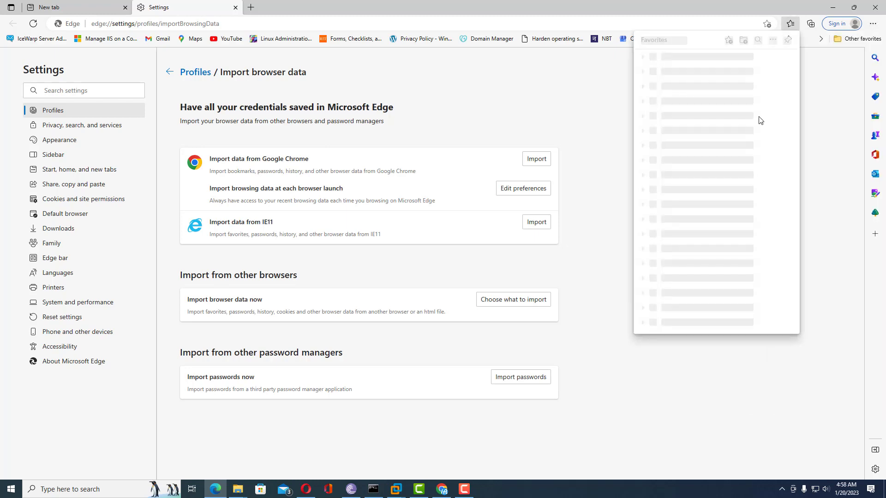
- Review the imported favorites, expanding the bbbbbbbbbbb and Other favorites folders, then close the panel
scroll(739, 131, down, 15)
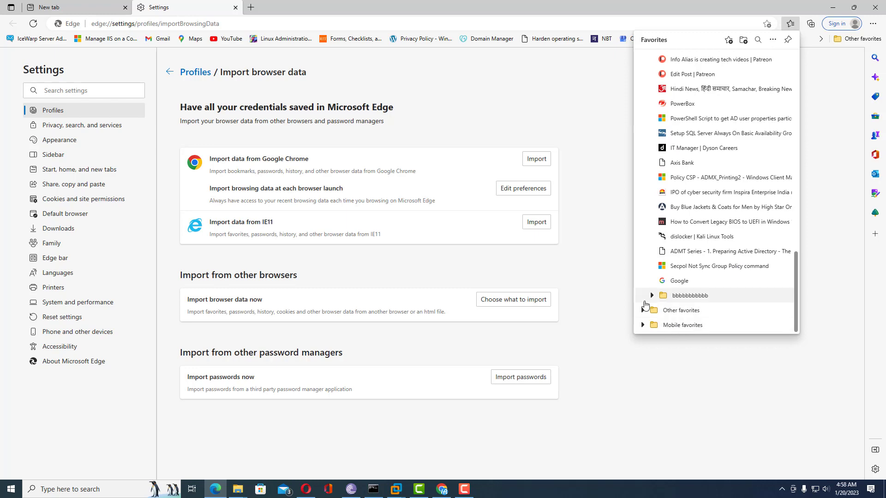
click(652, 295)
scroll(692, 277, down, 6)
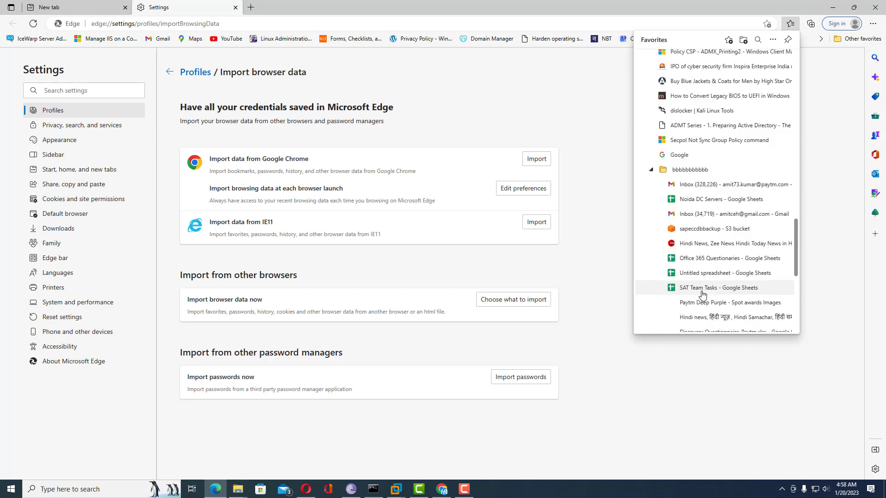
scroll(694, 276, down, 3)
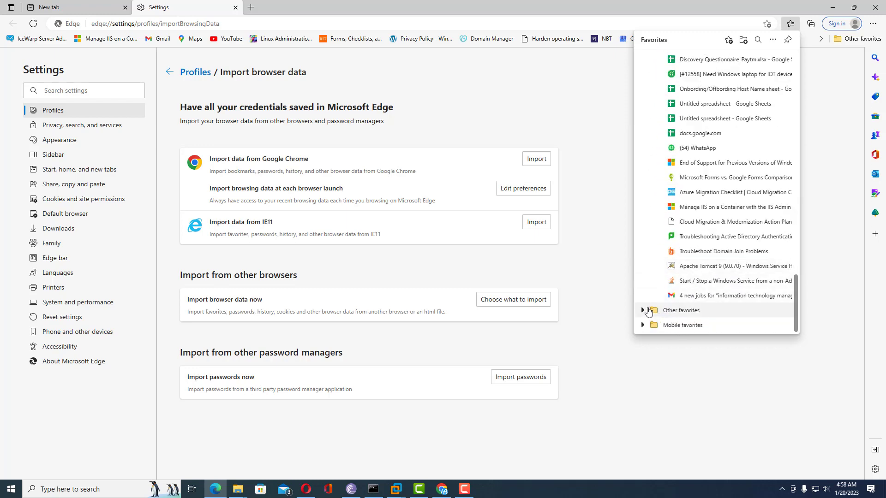
click(648, 310)
scroll(651, 282, down, 1)
scroll(651, 282, down, 8)
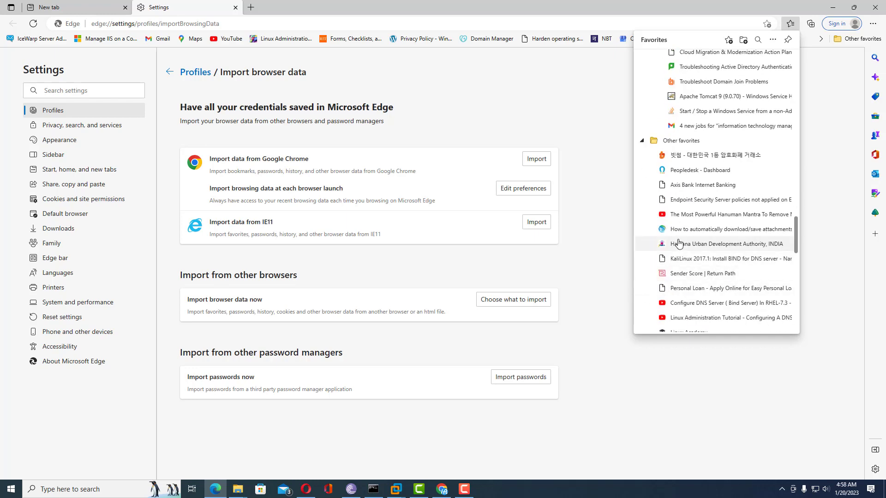
scroll(690, 267, down, 4)
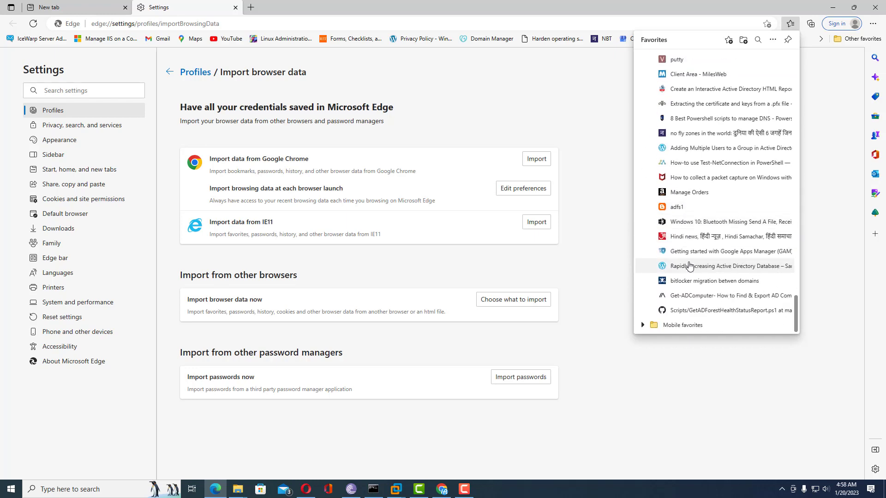
click(611, 98)
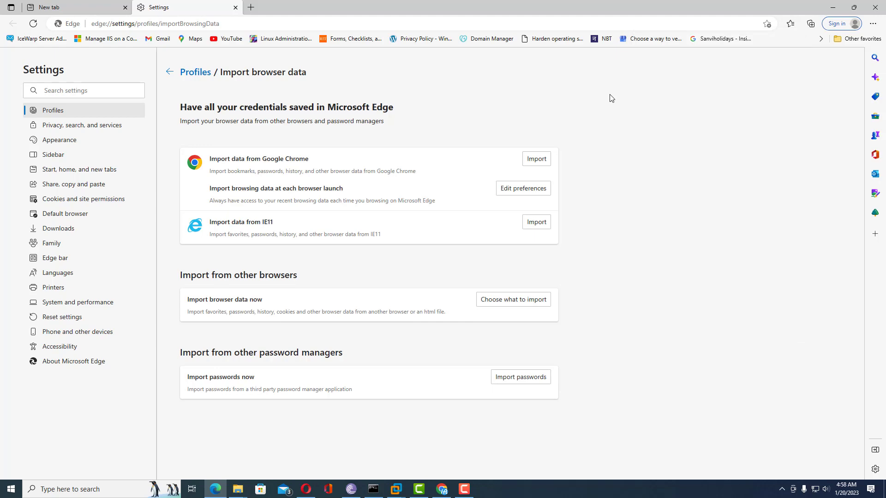
- Minimize Edge and bring Opera's Settings window to the front from the taskbar
click(833, 7)
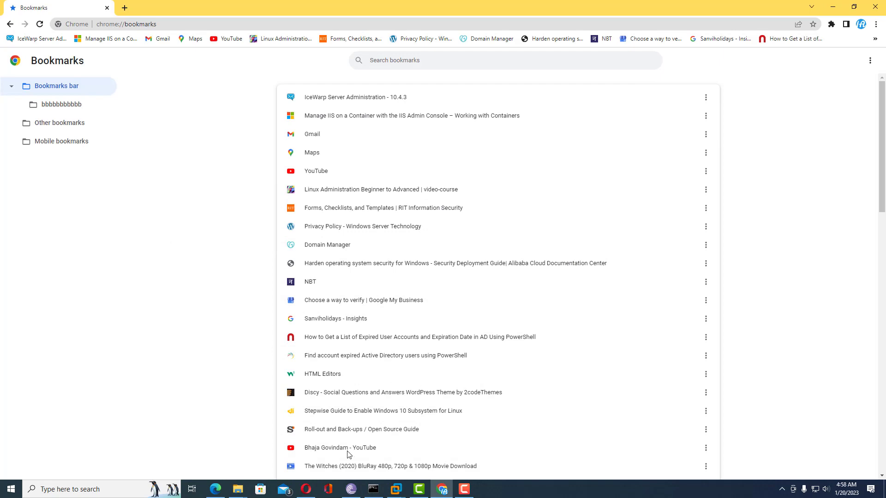
click(306, 491)
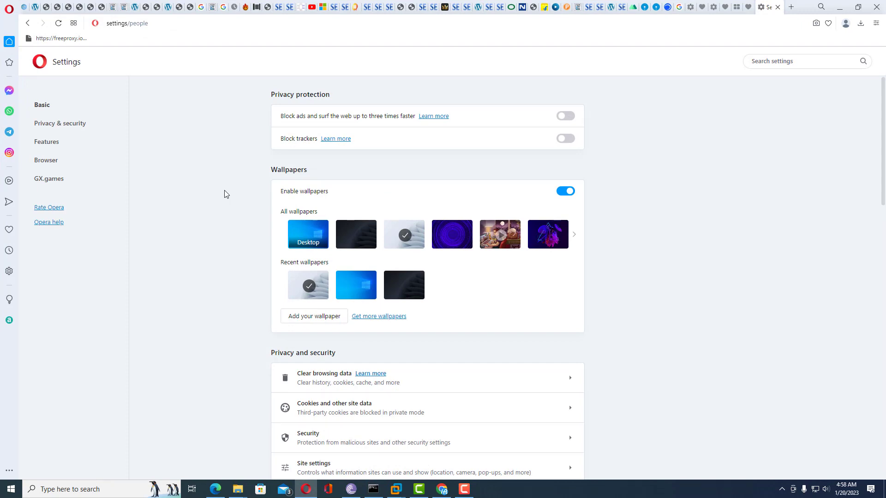
- Open Opera's bookmarks manager, select Other bookmarks, and start Import bookmarks
click(8, 233)
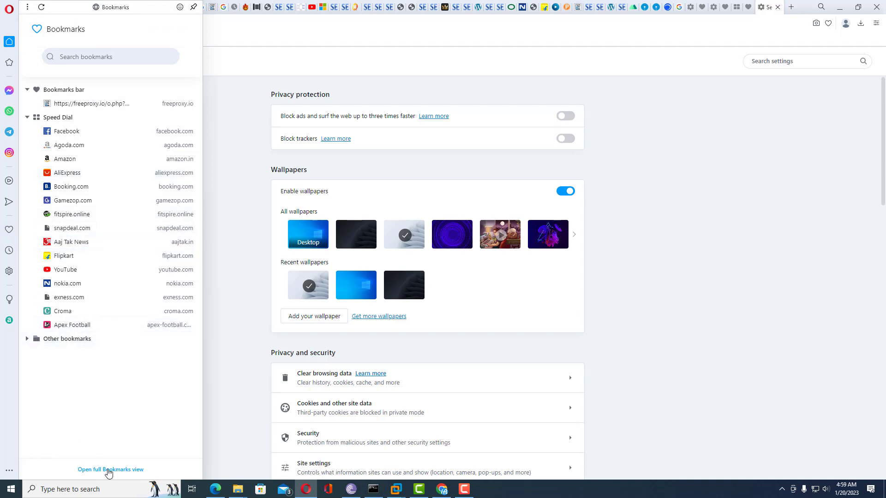
click(108, 470)
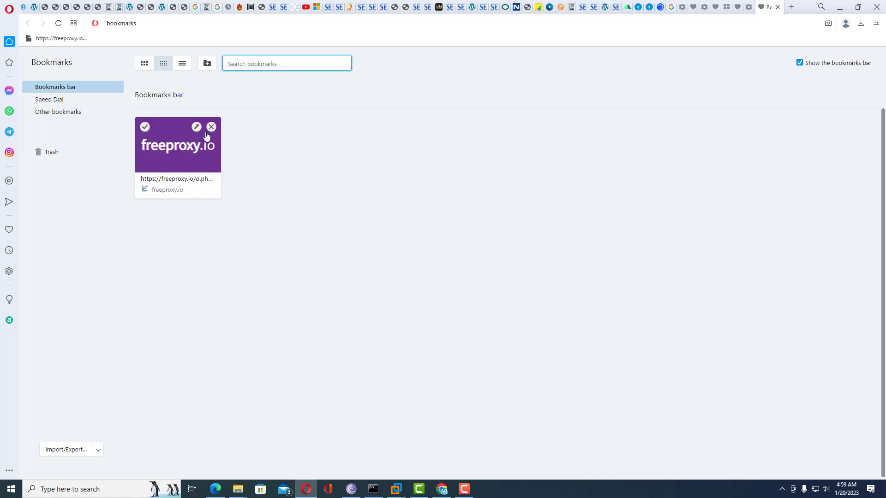
click(181, 67)
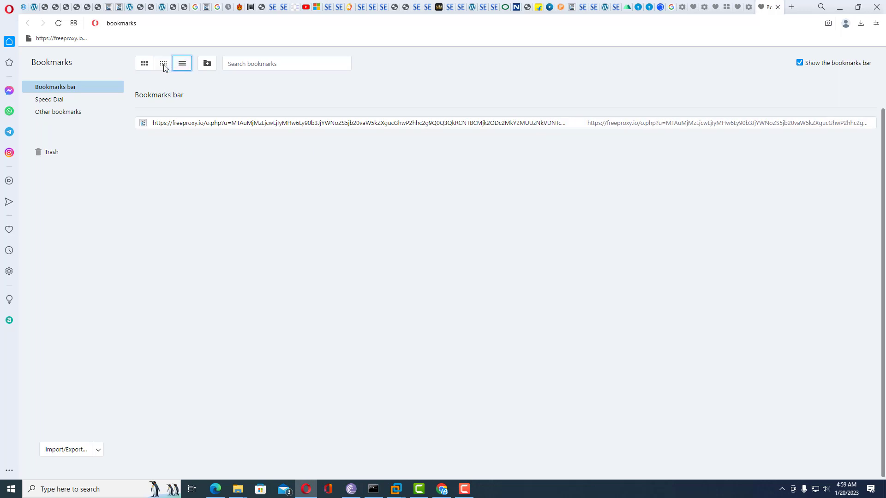
click(163, 63)
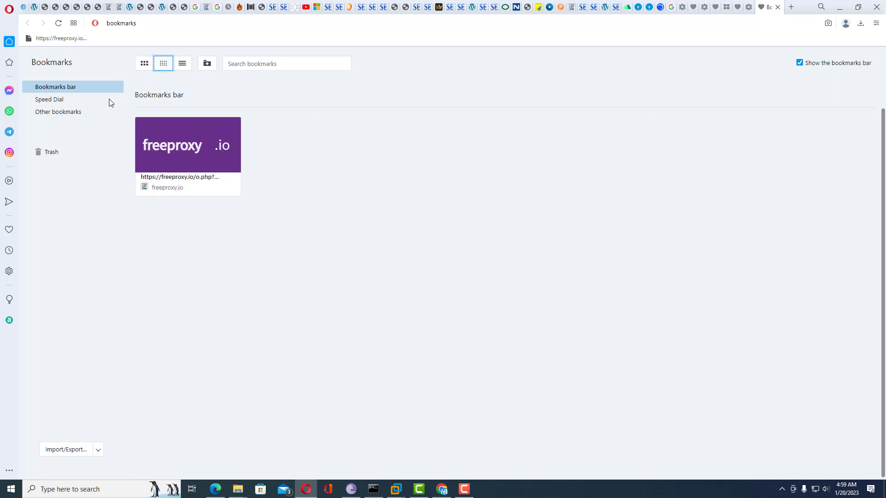
click(58, 113)
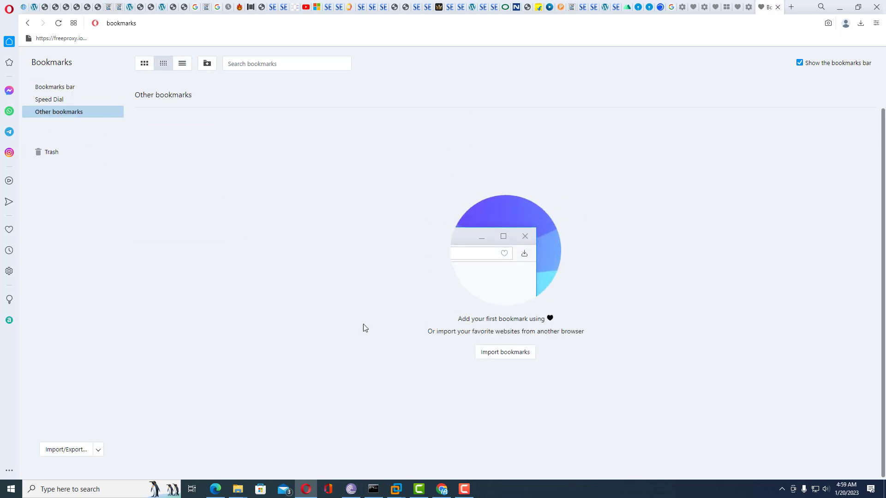
click(503, 354)
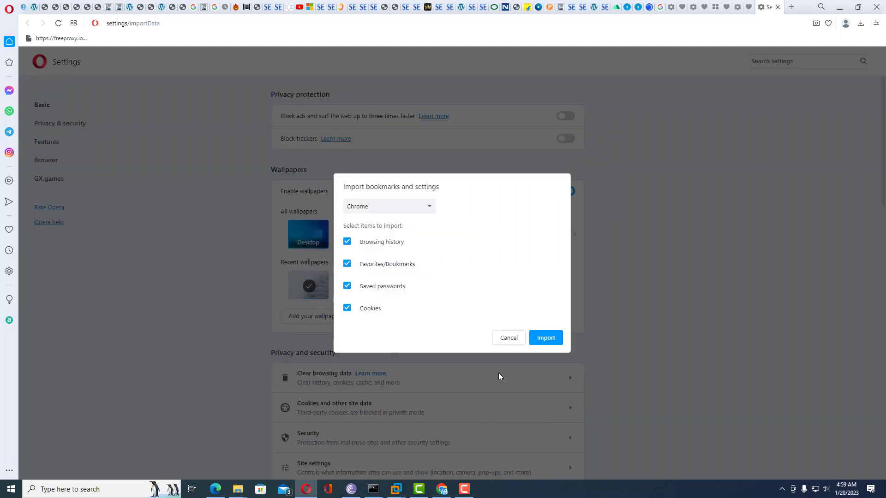
- Import bookmarks from the Bookmarks HTML file 'chrome bookmarks.html' in Pictures
click(405, 211)
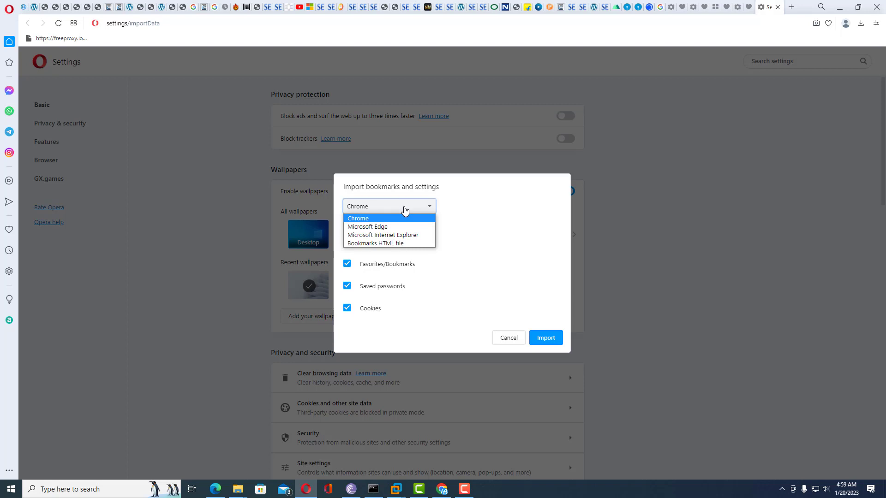
click(376, 243)
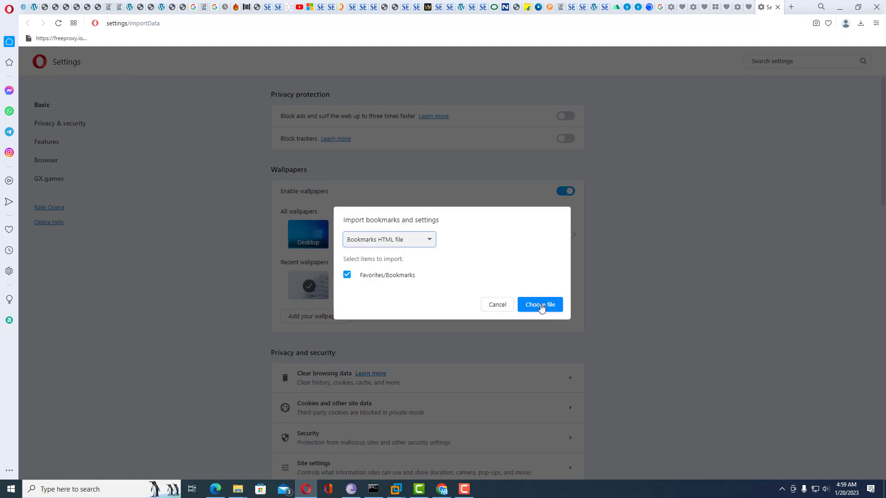
click(543, 305)
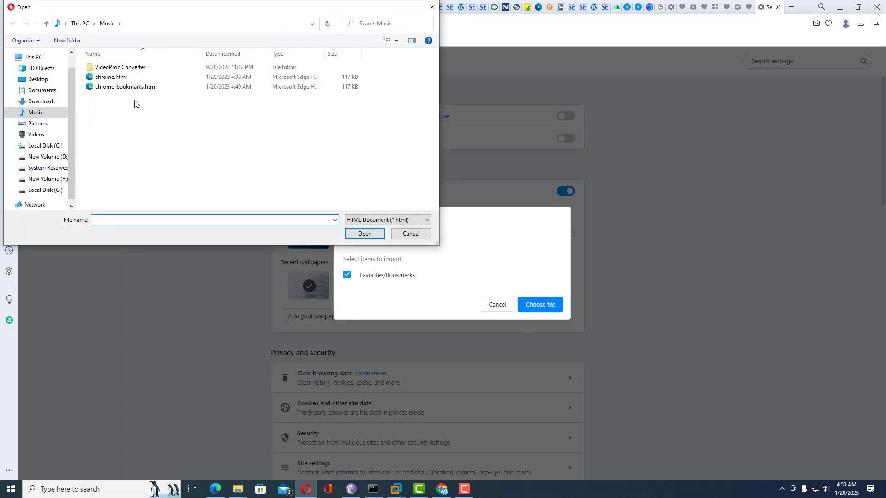
click(37, 124)
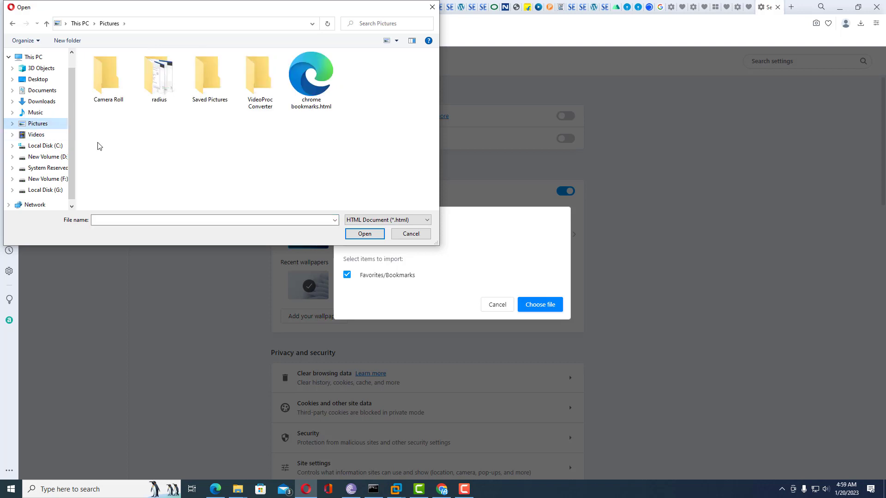
click(314, 96)
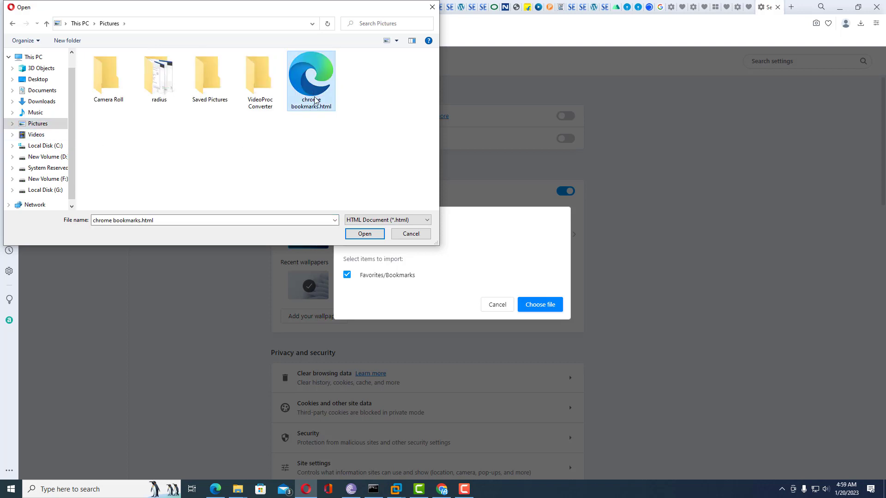
click(364, 234)
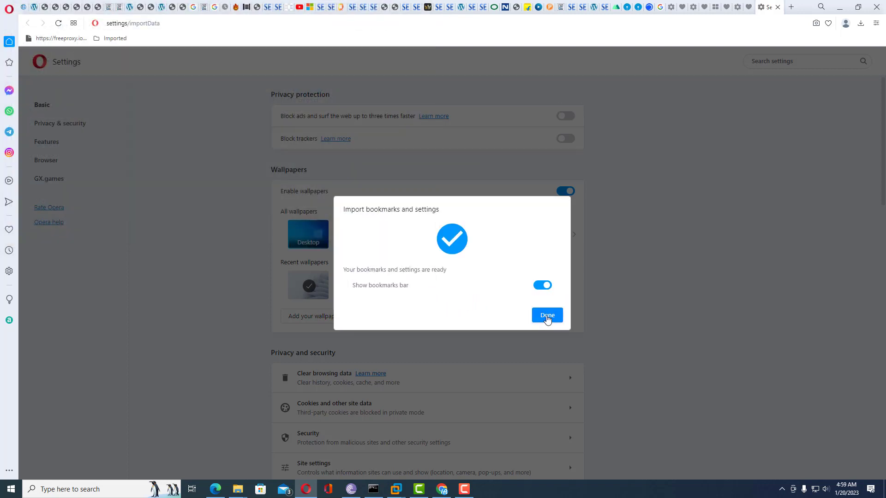
- Dismiss the finished import and expand Other bookmarks in the bookmarks panel to check
click(547, 317)
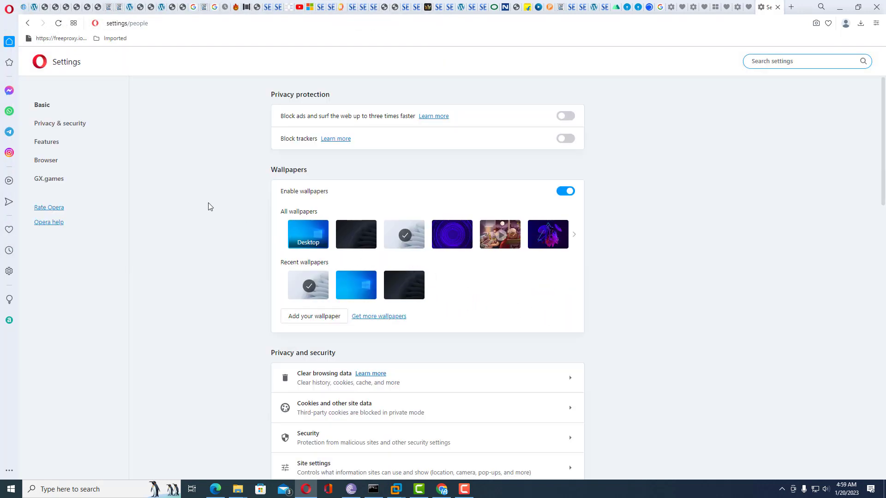
click(8, 232)
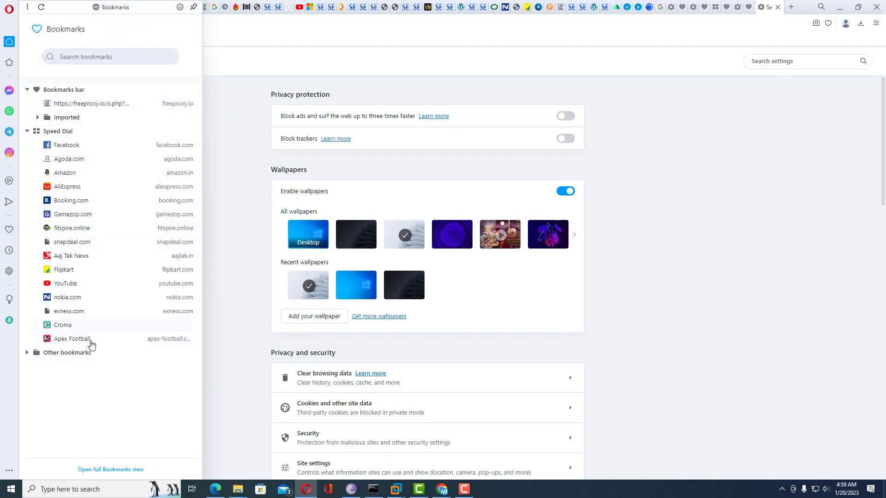
click(26, 354)
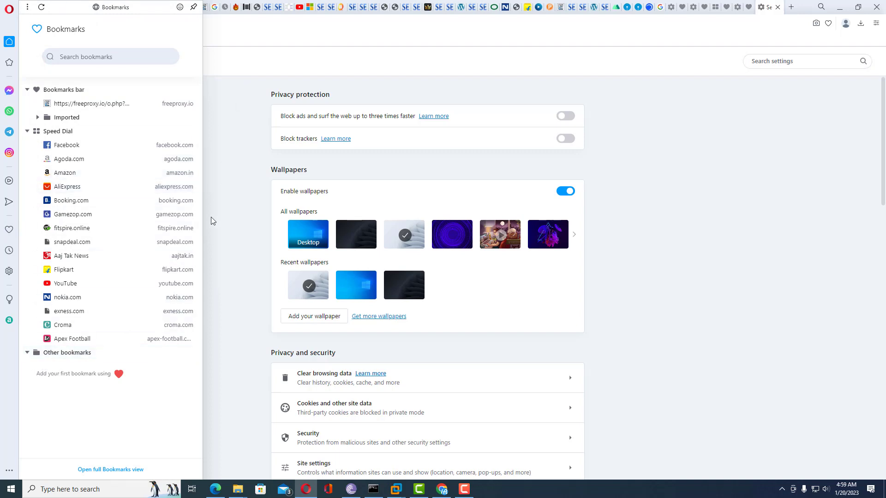
click(229, 151)
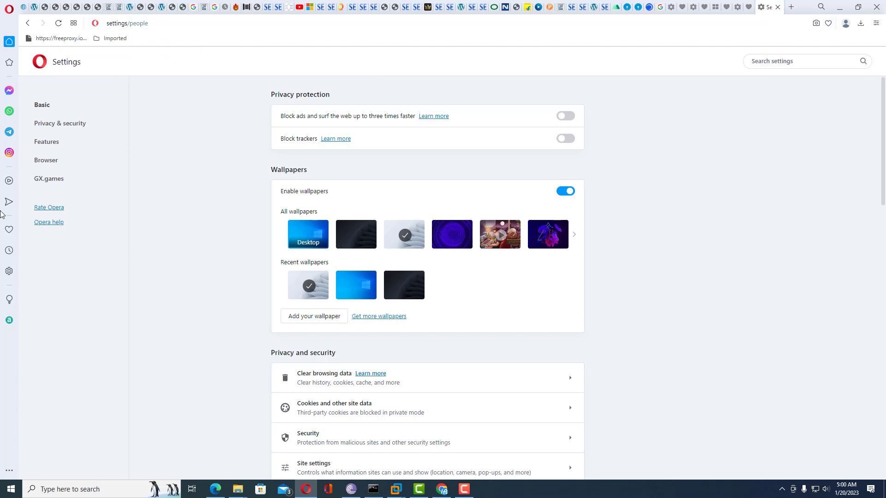
- Collapse Other bookmarks again, close the bookmarks panel, and close the Opera window
click(9, 229)
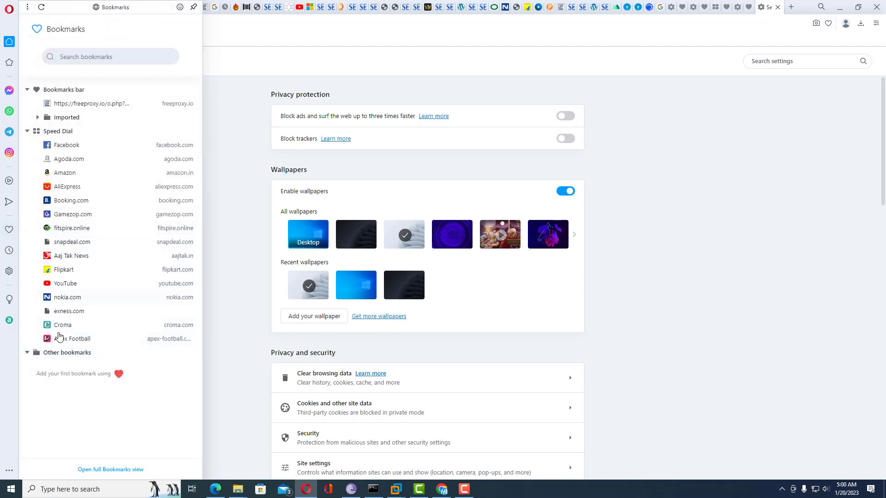
click(27, 353)
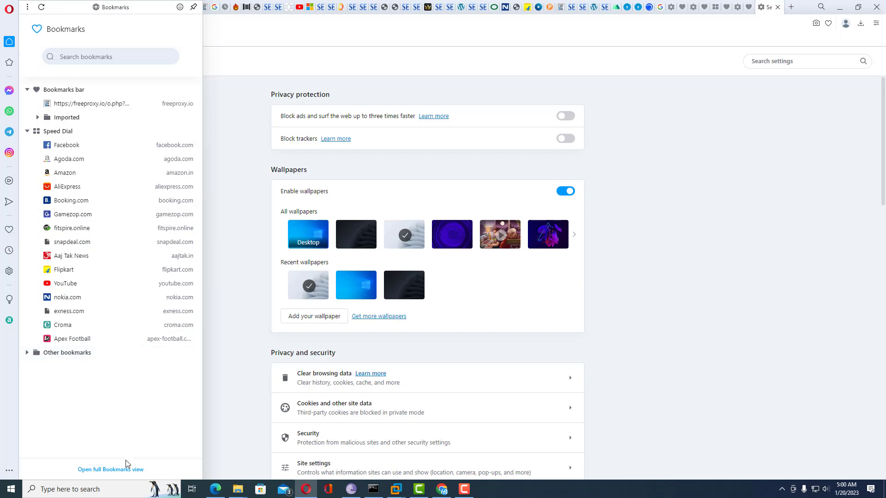
click(236, 268)
click(876, 7)
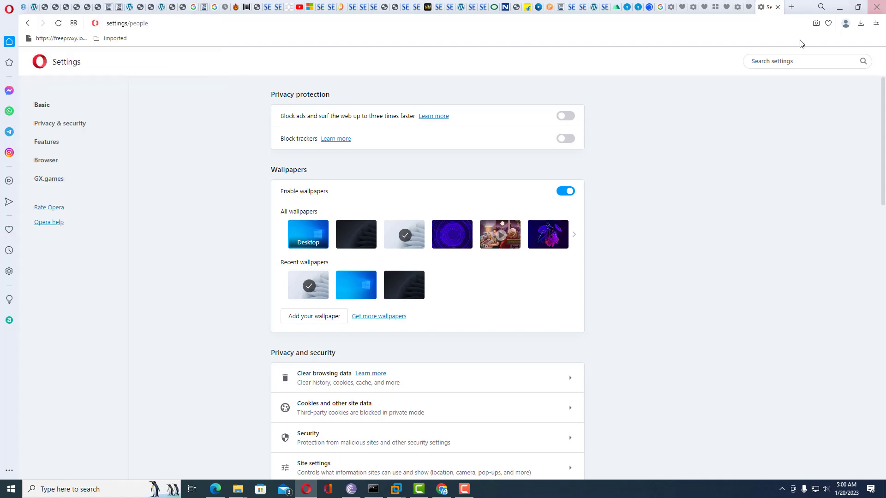
- Confirm quitting Opera, then relaunch it from the Windows taskbar
click(489, 267)
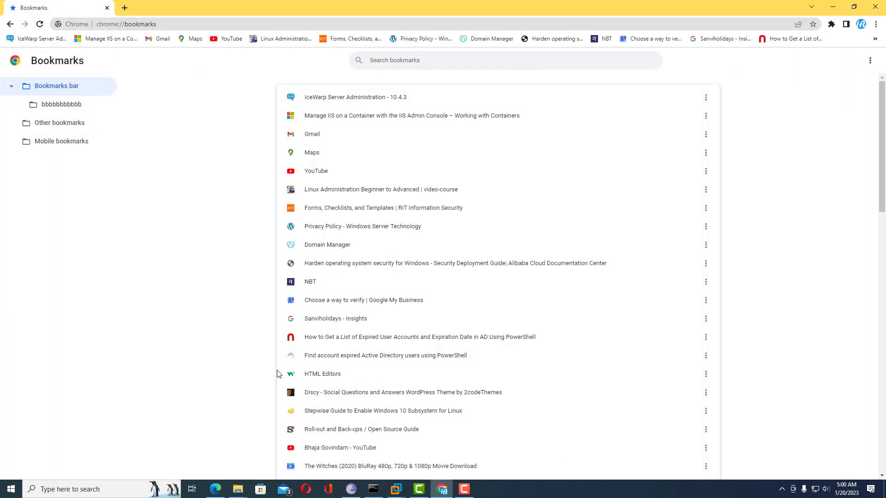
click(59, 491)
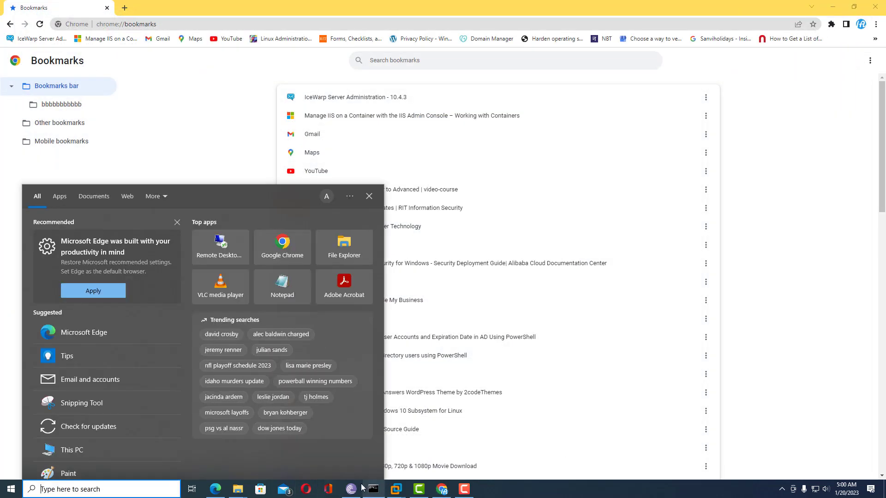
click(306, 490)
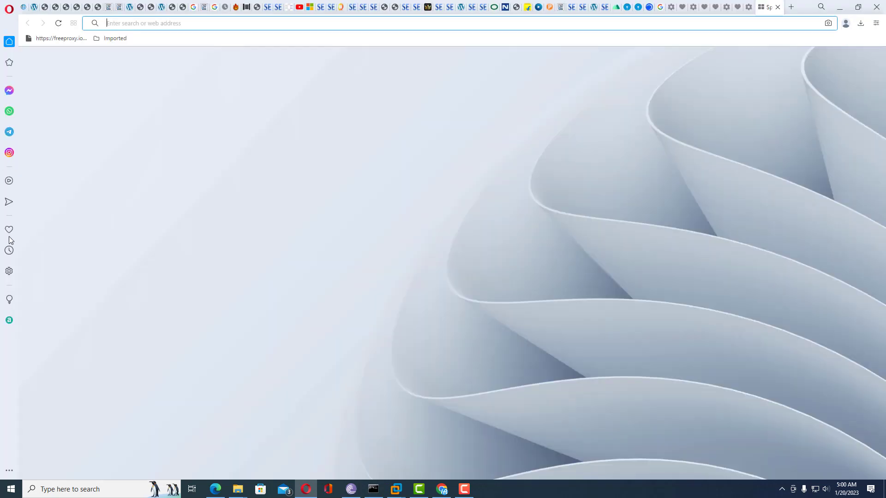
click(9, 233)
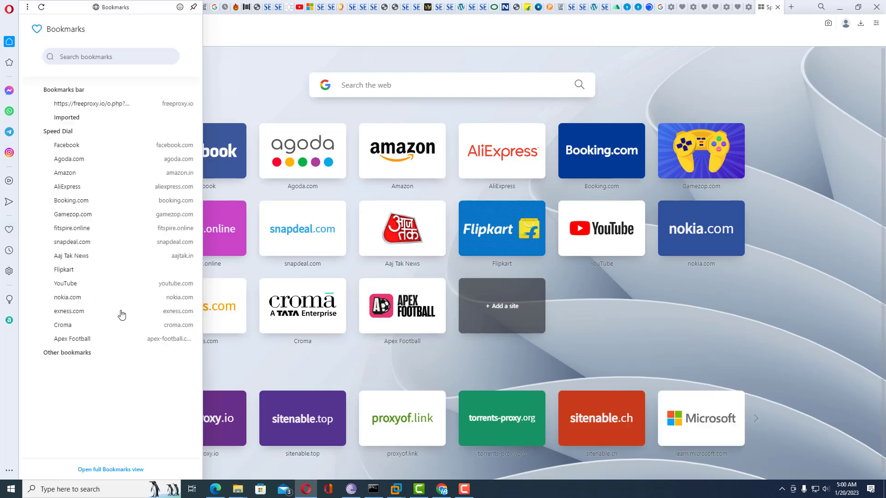
click(26, 353)
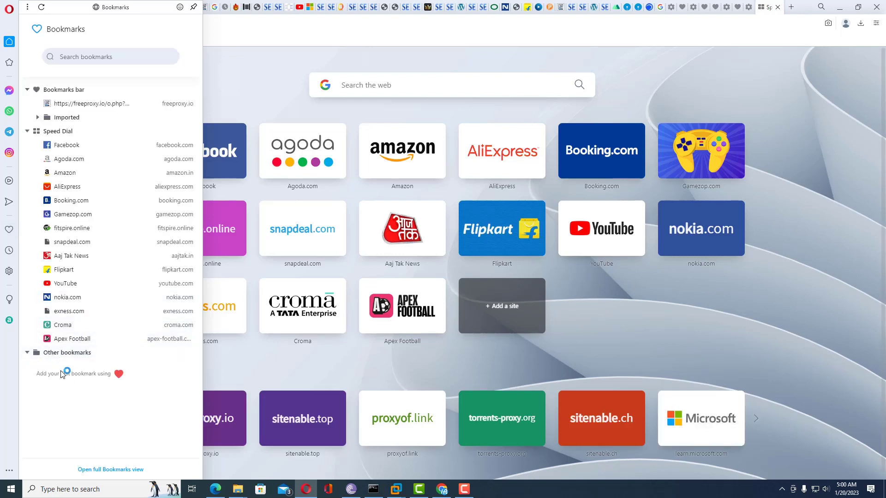
click(38, 117)
scroll(92, 184, down, 1)
scroll(99, 236, down, 10)
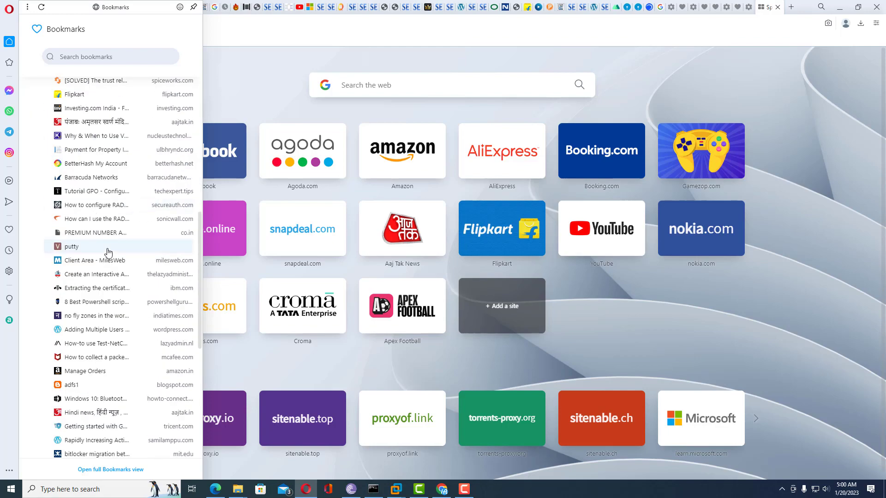
scroll(70, 162, up, 7)
scroll(71, 153, up, 4)
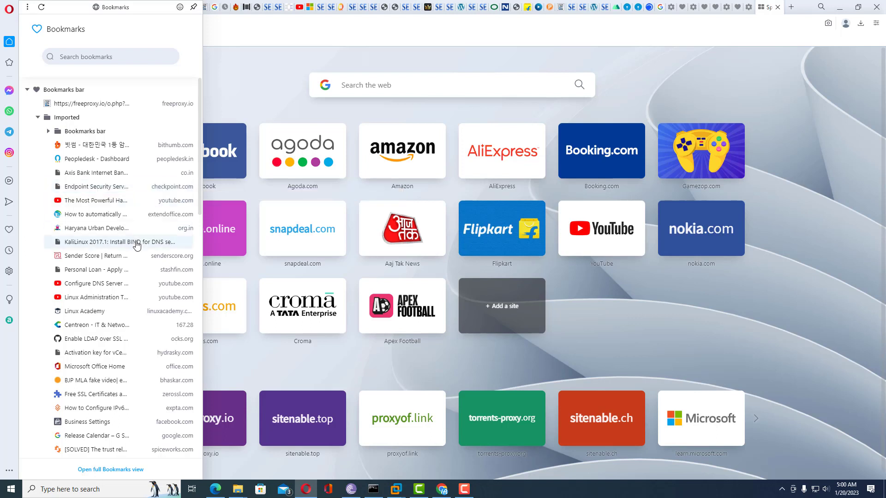
click(250, 94)
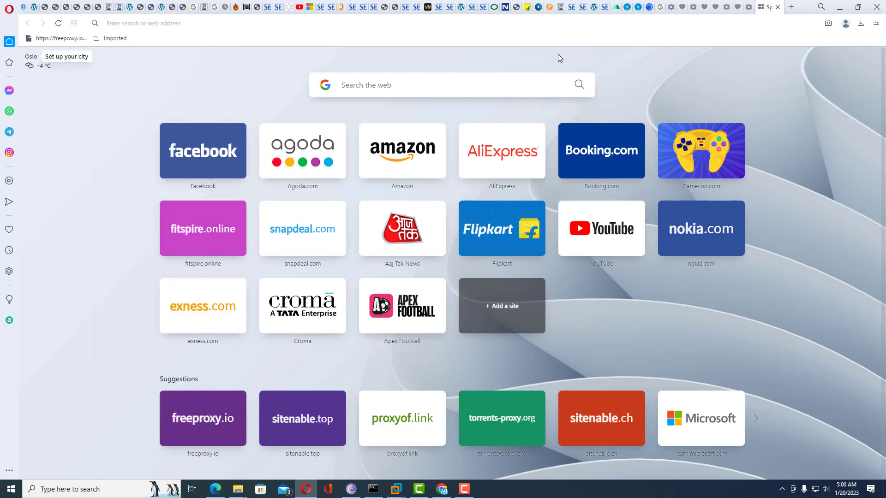